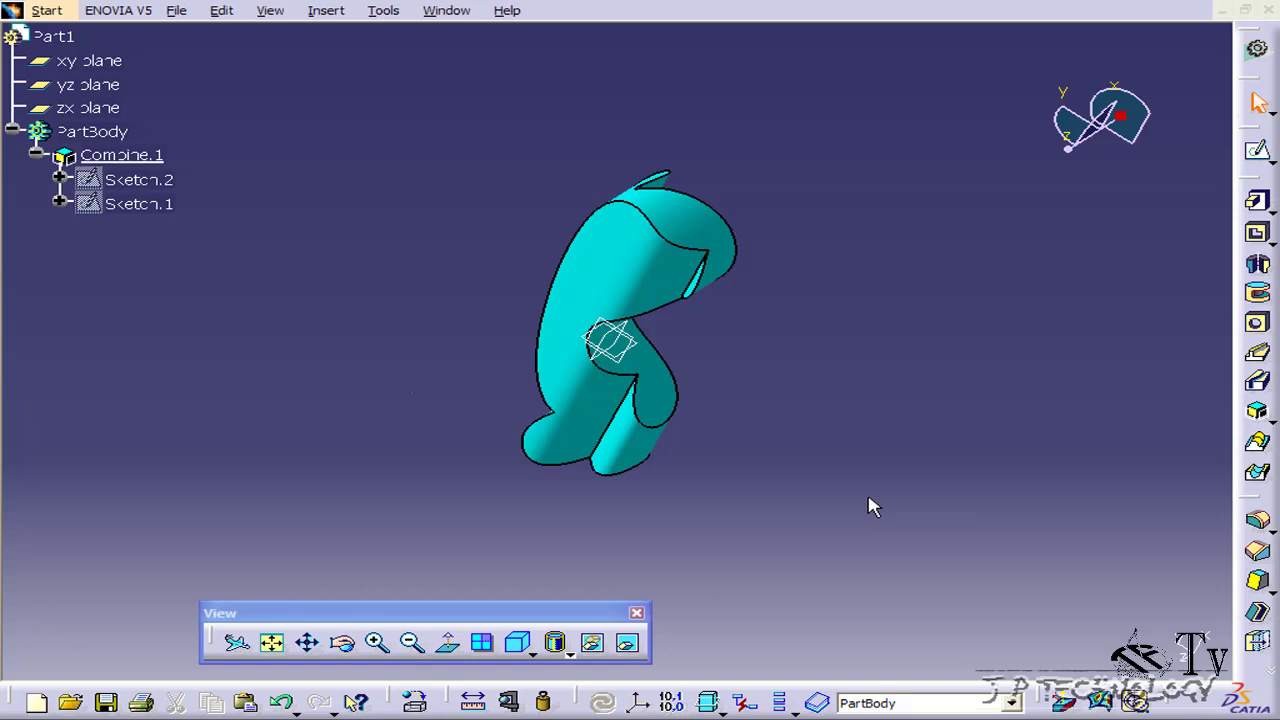
Select the Combine.1 solid in the part body
{"action": "left_click", "coordinate": [668, 265]}
Add Scaling.1 about the xy plane with ratio 0.5, shrinking the solid to half size
{"action": "left_click", "coordinate": [334, 14]}
{"action": "mouse_move", "coordinate": [556, 390]}
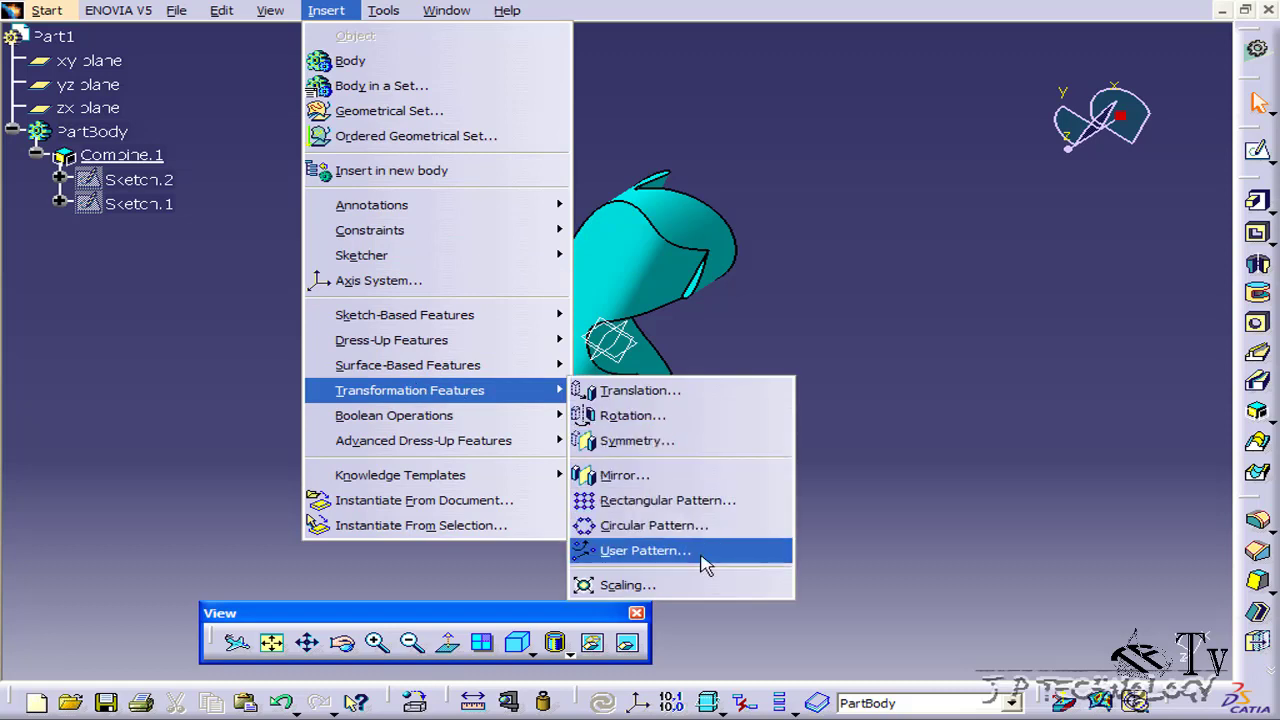
{"action": "left_click", "coordinate": [703, 590]}
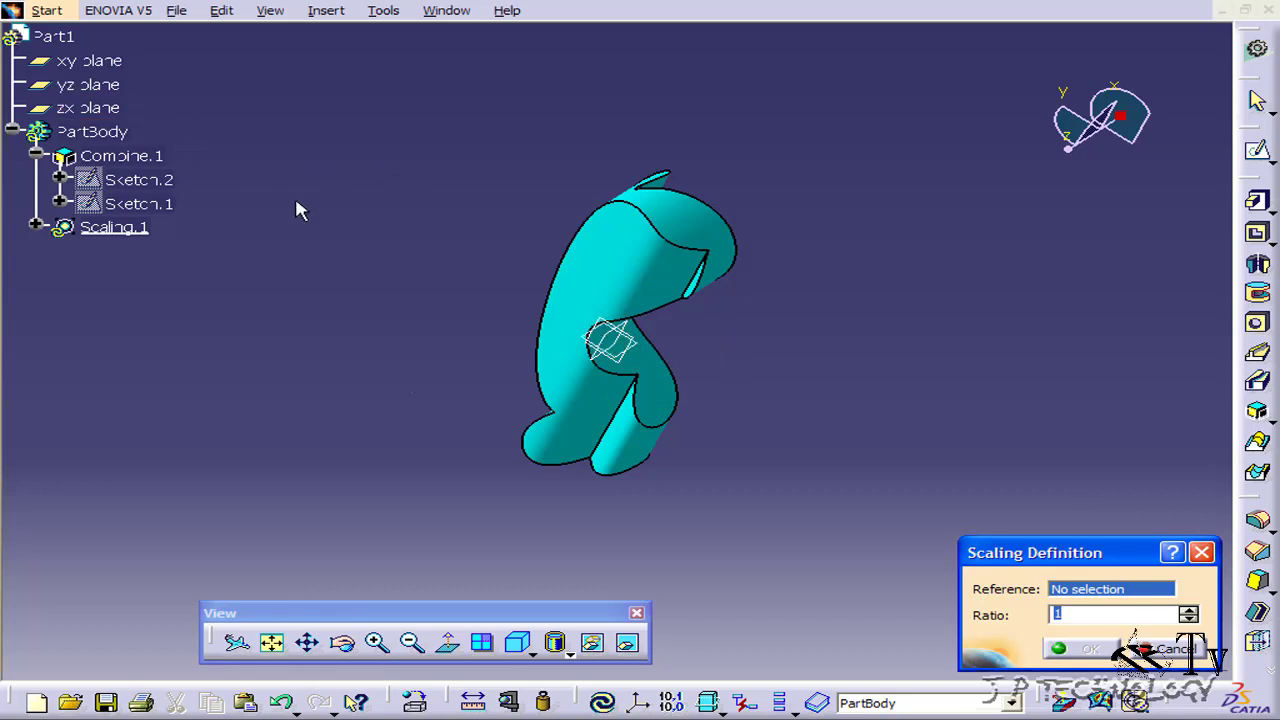
{"action": "left_click", "coordinate": [93, 58]}
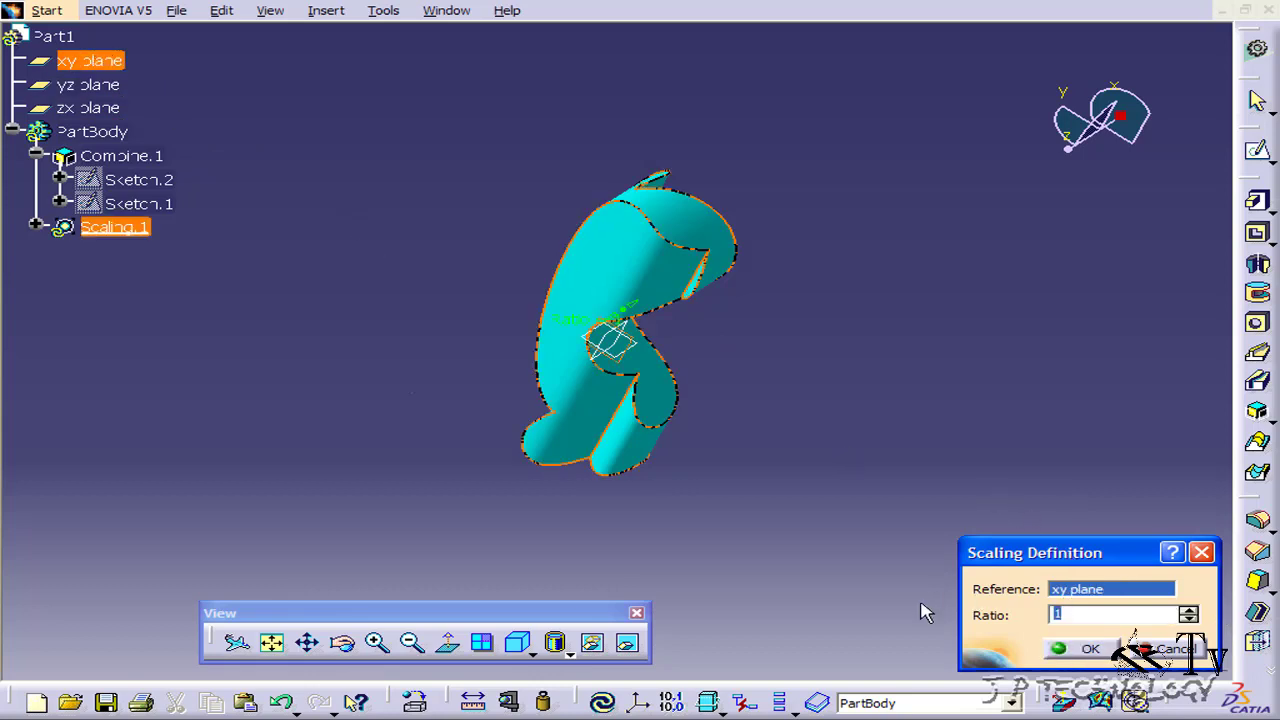
{"action": "type", "text": "0.5"}
{"action": "middle_click_drag", "start_coordinate": [974, 446], "coordinate": [449, 283]}
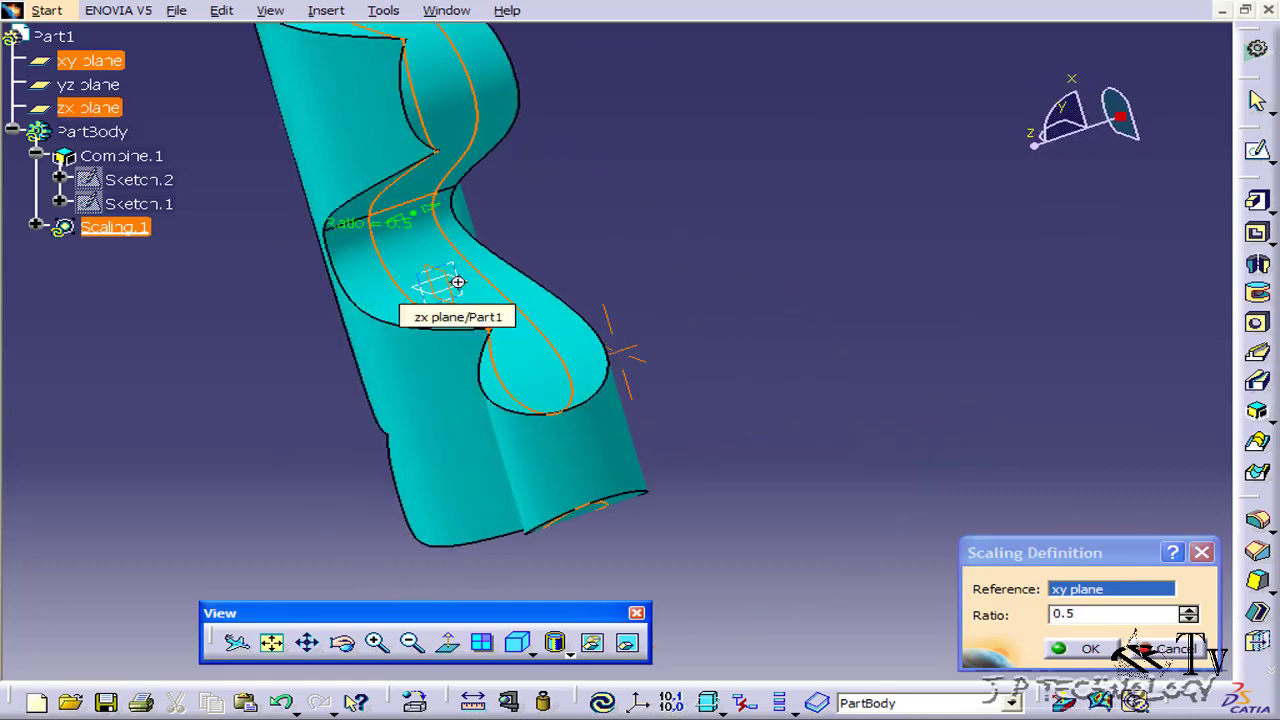
{"action": "middle_click_drag", "start_coordinate": [654, 289], "coordinate": [711, 357], "text": "ctrl"}
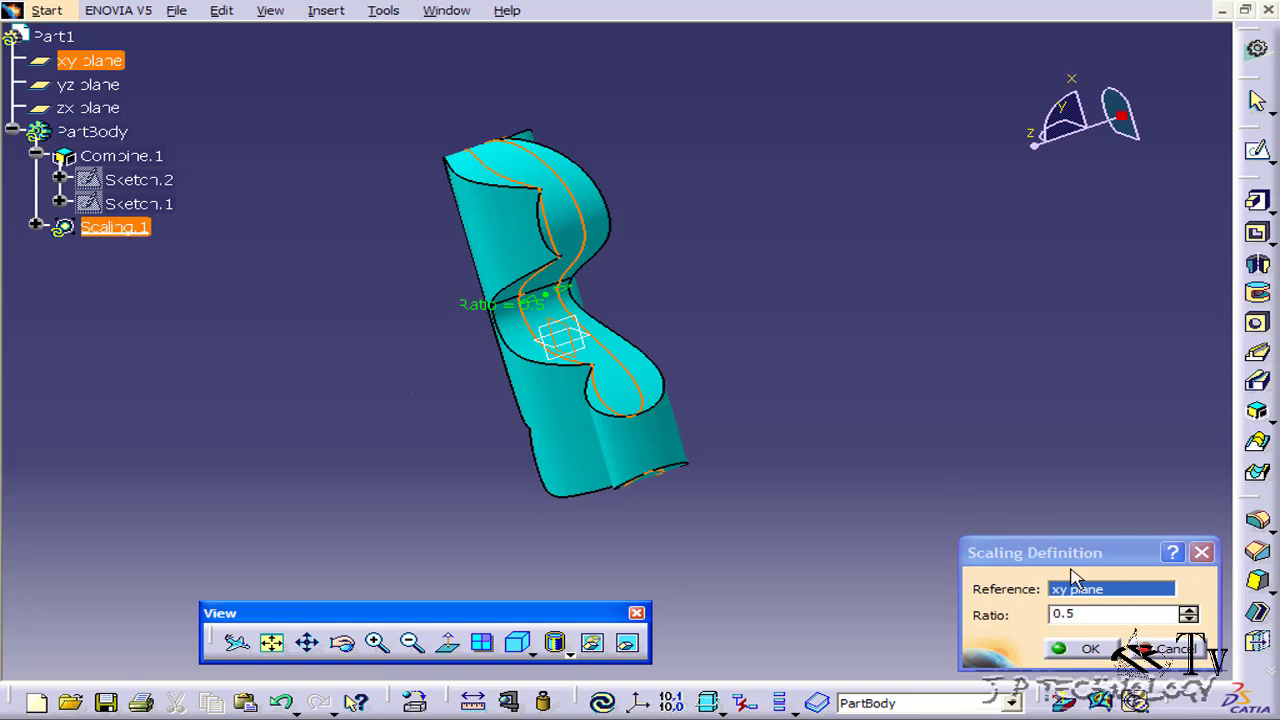
{"action": "left_click", "coordinate": [1085, 649]}
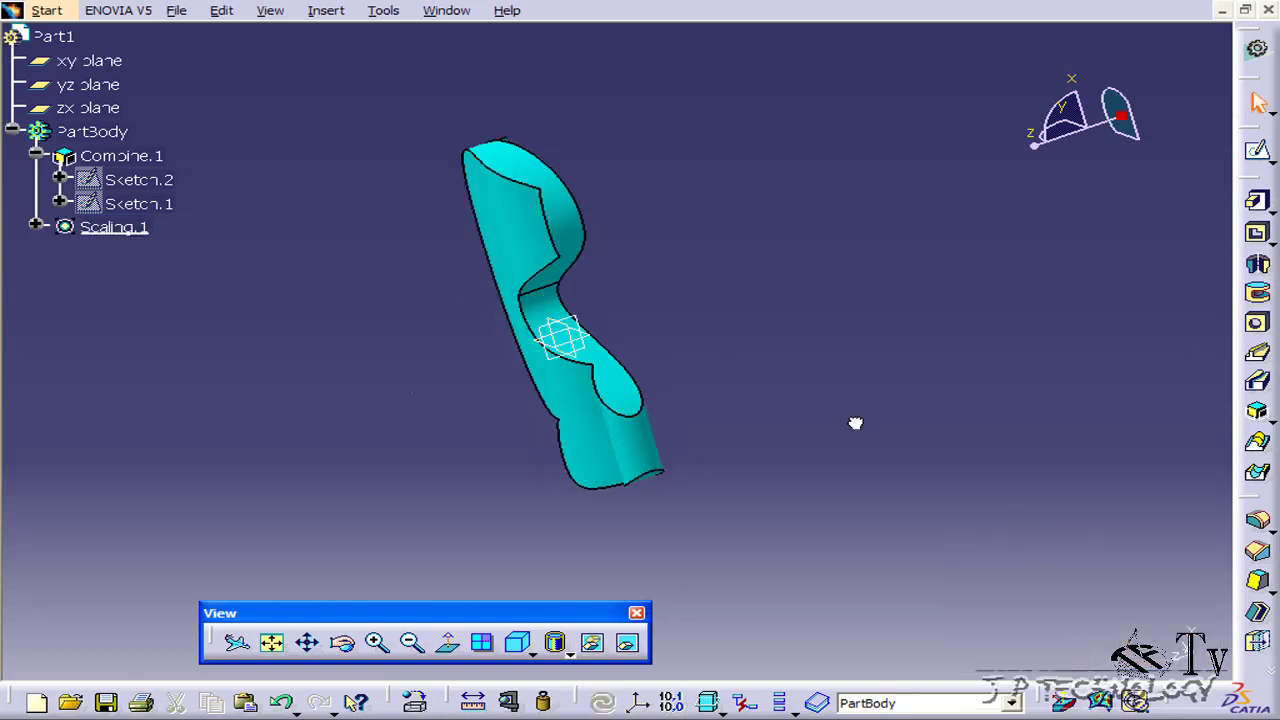
Add Scaling.2 with ratio 0.5 about the yz plane
{"action": "left_click", "coordinate": [326, 10]}
{"action": "mouse_move", "coordinate": [443, 405]}
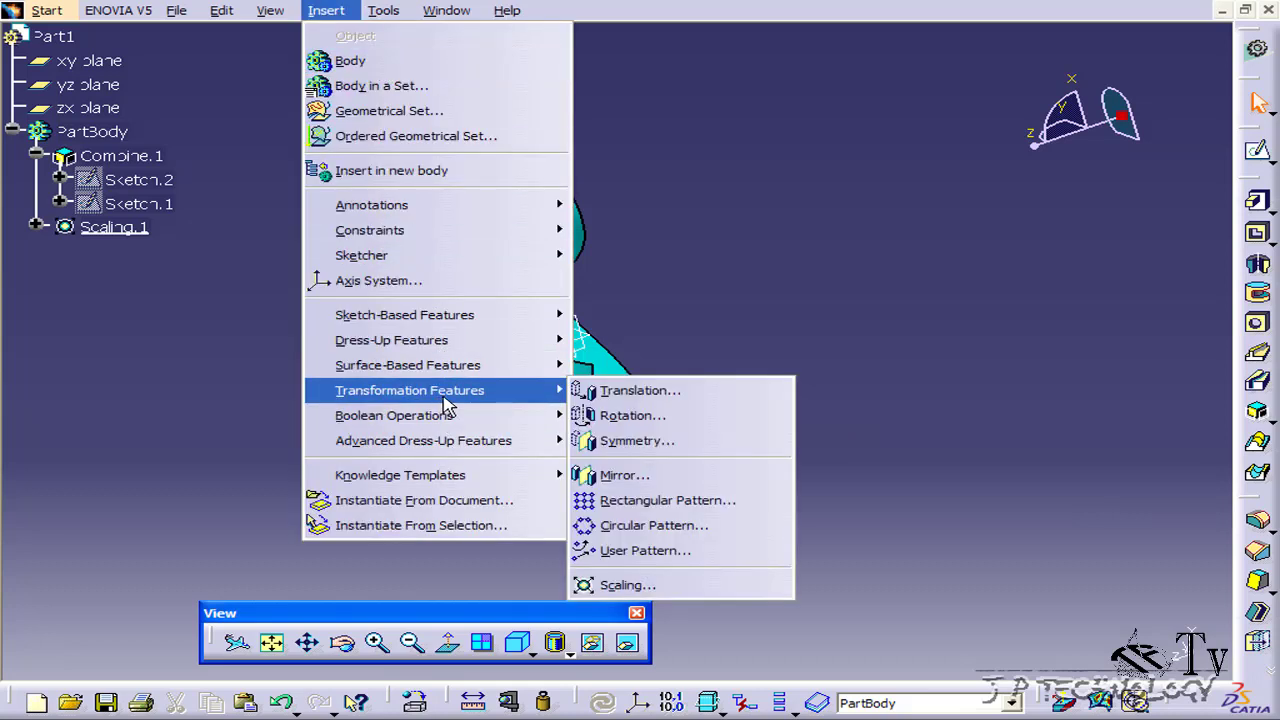
{"action": "left_click", "coordinate": [674, 588]}
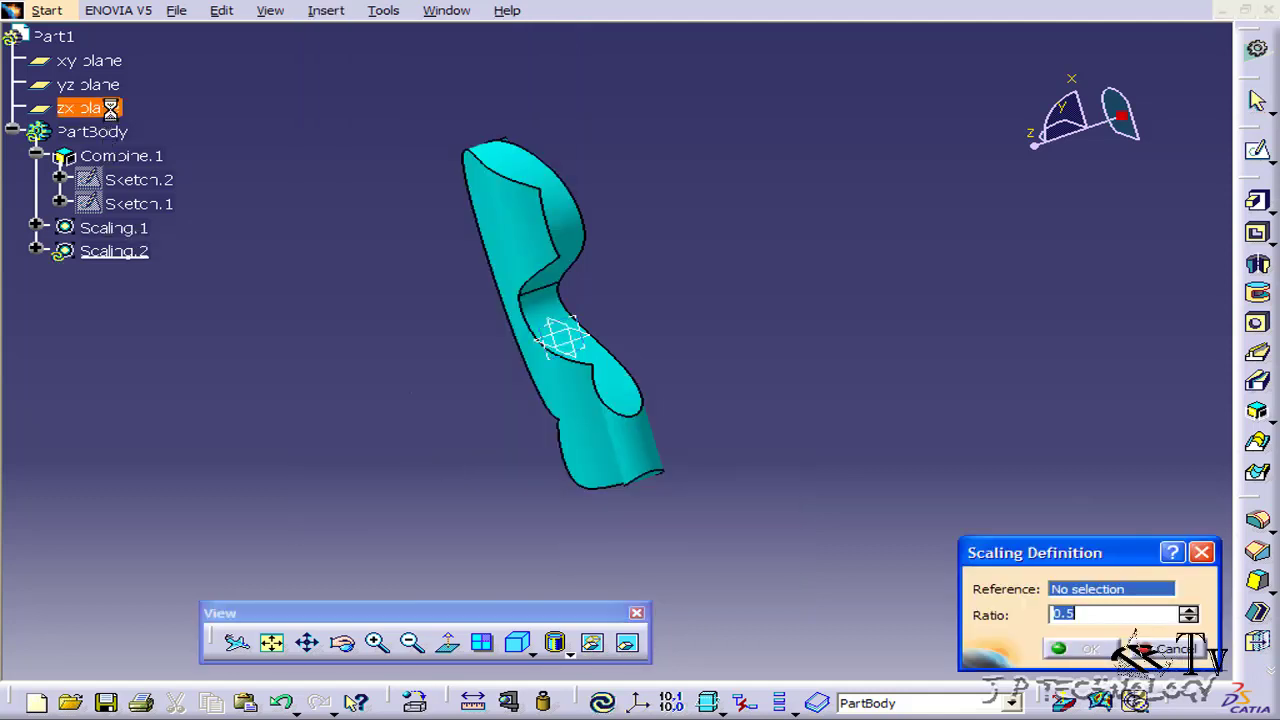
{"action": "left_click", "coordinate": [104, 84]}
{"action": "left_click", "coordinate": [1090, 648]}
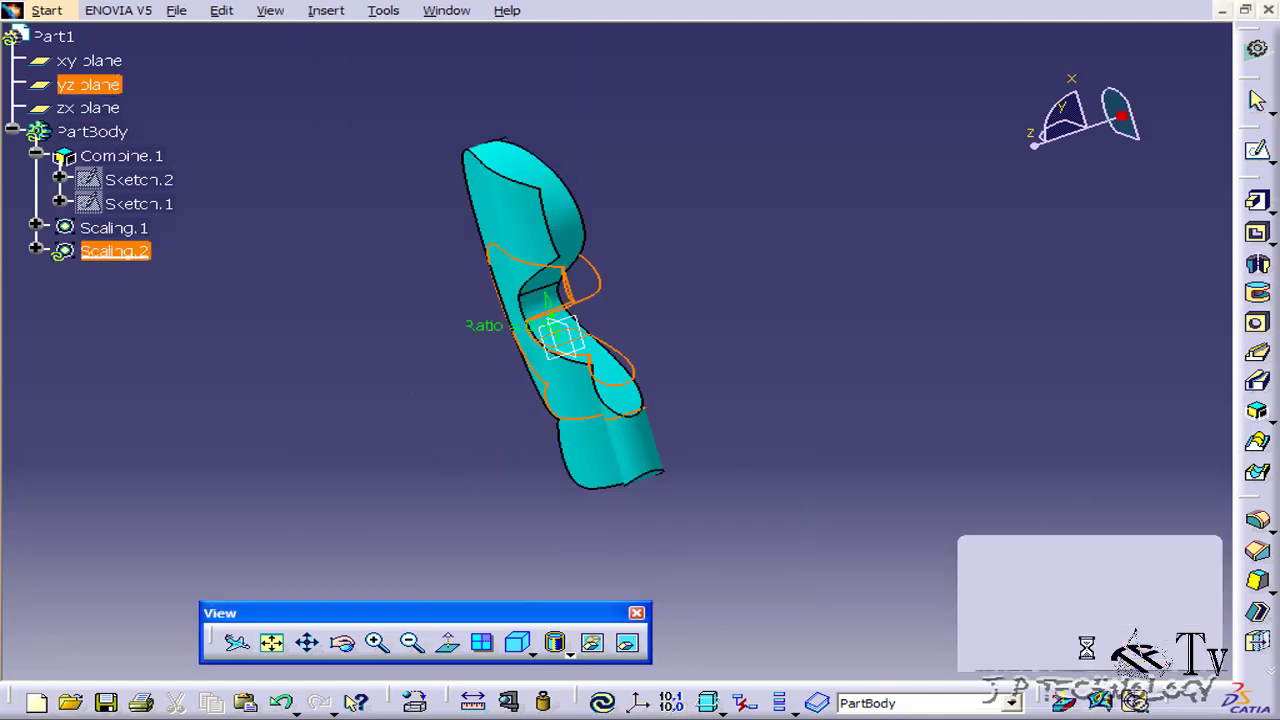
Add Scaling.3 with ratio 0.5 about the zx plane, then rotate the view
{"action": "left_click", "coordinate": [270, 11]}
{"action": "mouse_move", "coordinate": [326, 11]}
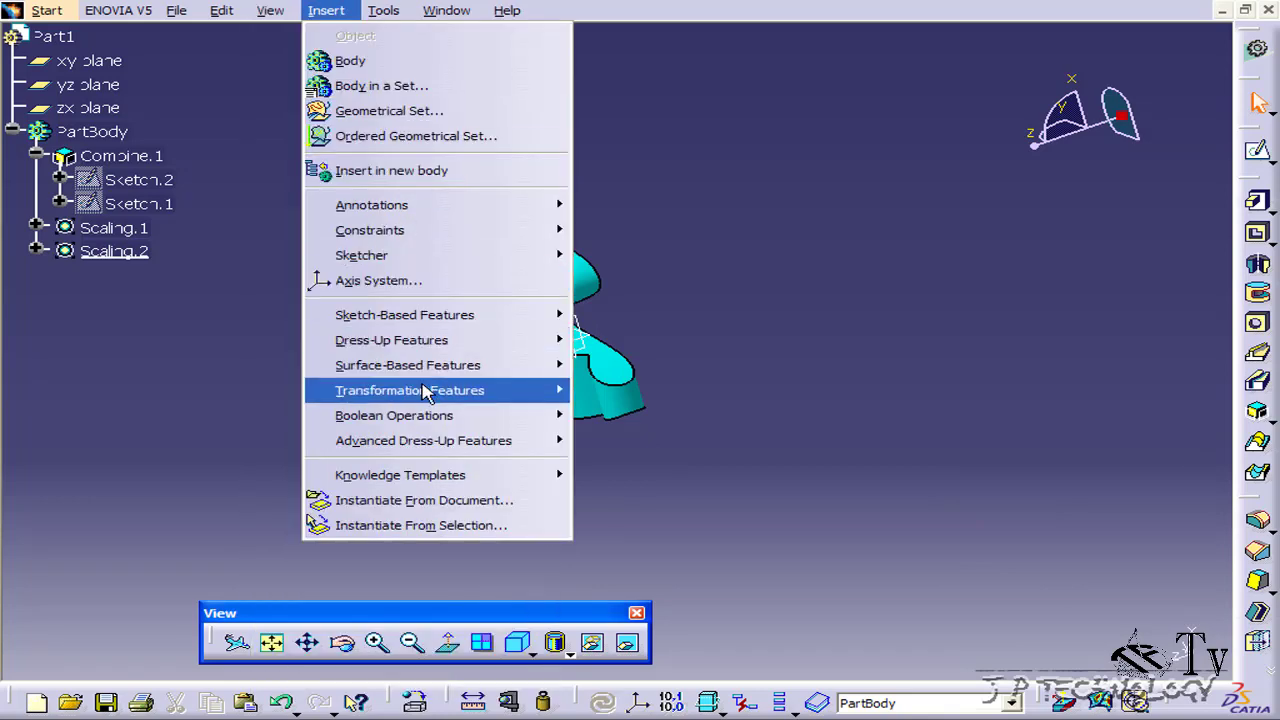
{"action": "mouse_move", "coordinate": [425, 390]}
{"action": "left_click", "coordinate": [726, 589]}
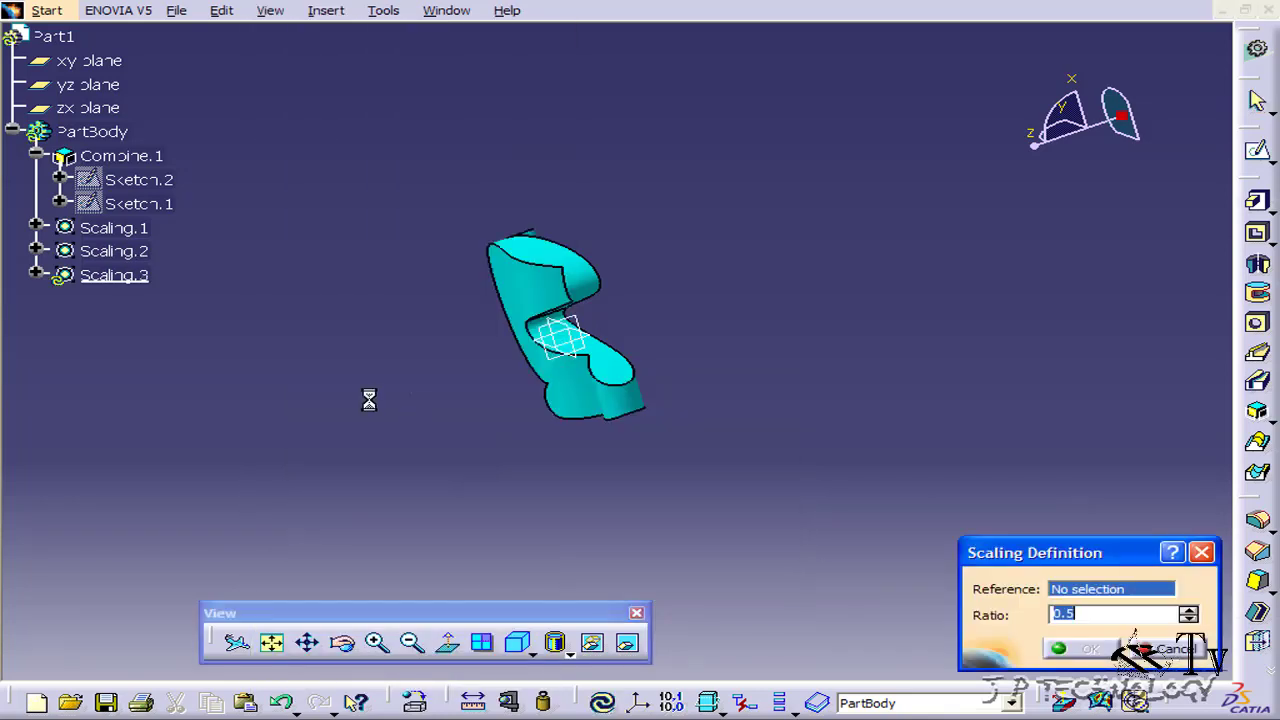
{"action": "left_click", "coordinate": [100, 108]}
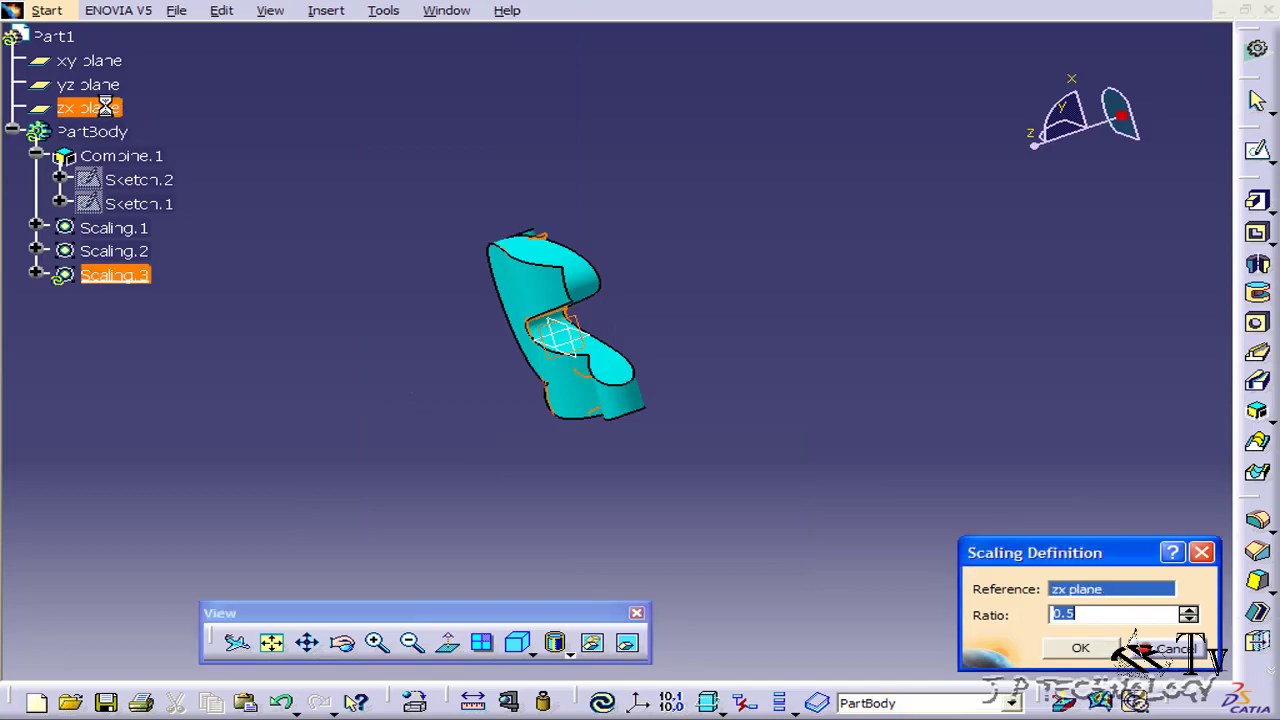
{"action": "left_click", "coordinate": [1074, 647]}
{"action": "middle_click_drag", "start_coordinate": [786, 451], "coordinate": [937, 409]}
{"action": "middle_click_drag", "start_coordinate": [591, 377], "coordinate": [420, 325]}
{"action": "middle_click_drag", "start_coordinate": [729, 337], "coordinate": [755, 302]}
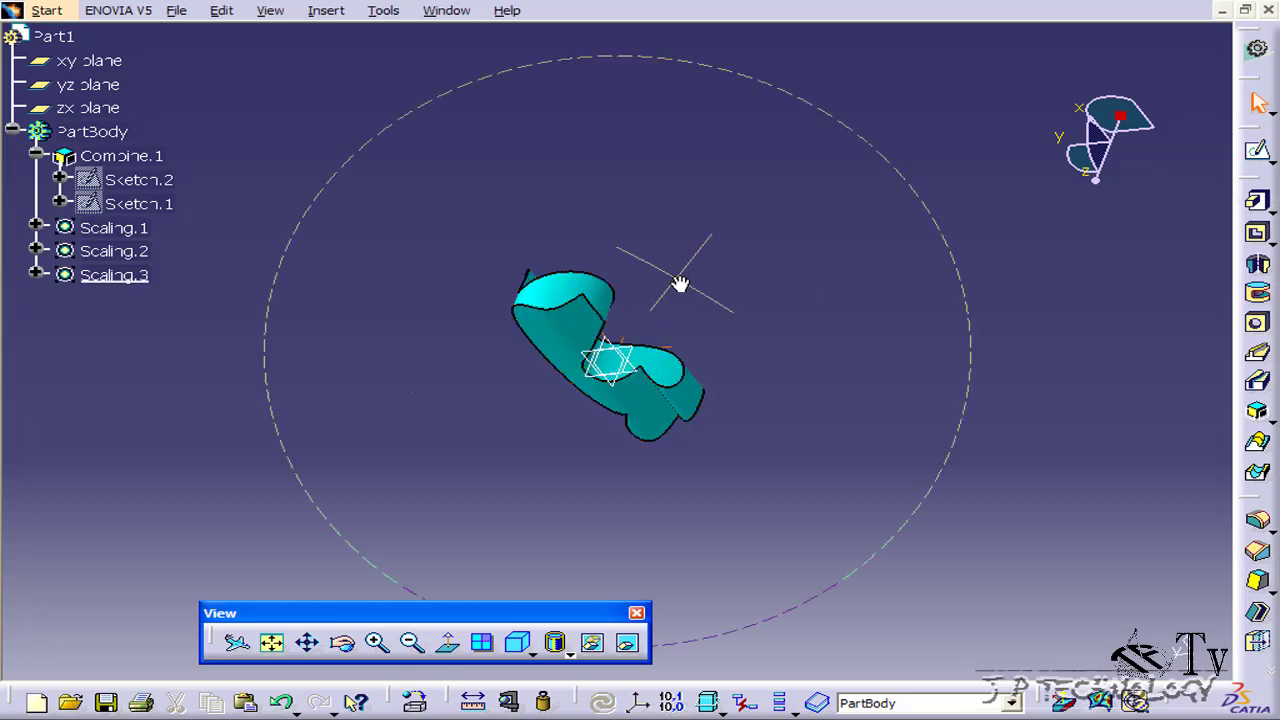
{"action": "middle_click_drag", "start_coordinate": [680, 277], "coordinate": [534, 397], "text": "ctrl"}
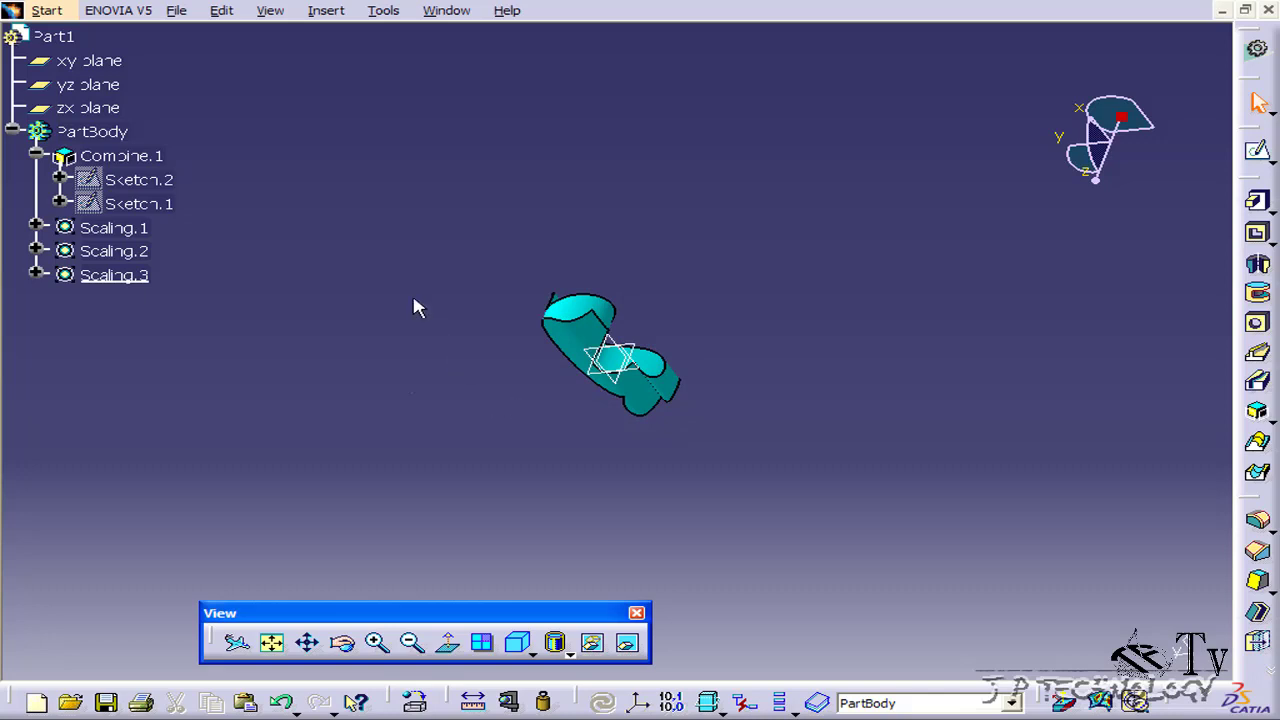
Add Scaling.4 about the yz plane with ratio 2, then orbit the view
{"action": "left_click", "coordinate": [325, 14]}
{"action": "mouse_move", "coordinate": [433, 398]}
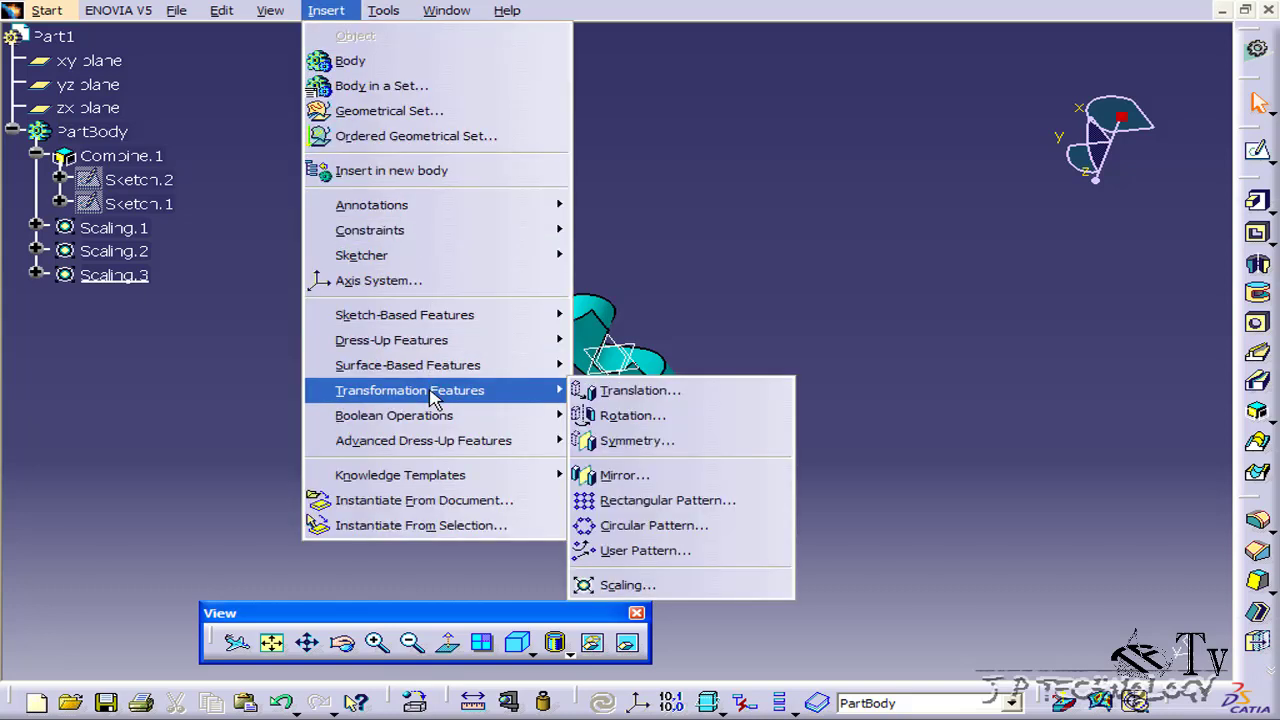
{"action": "left_click", "coordinate": [718, 588]}
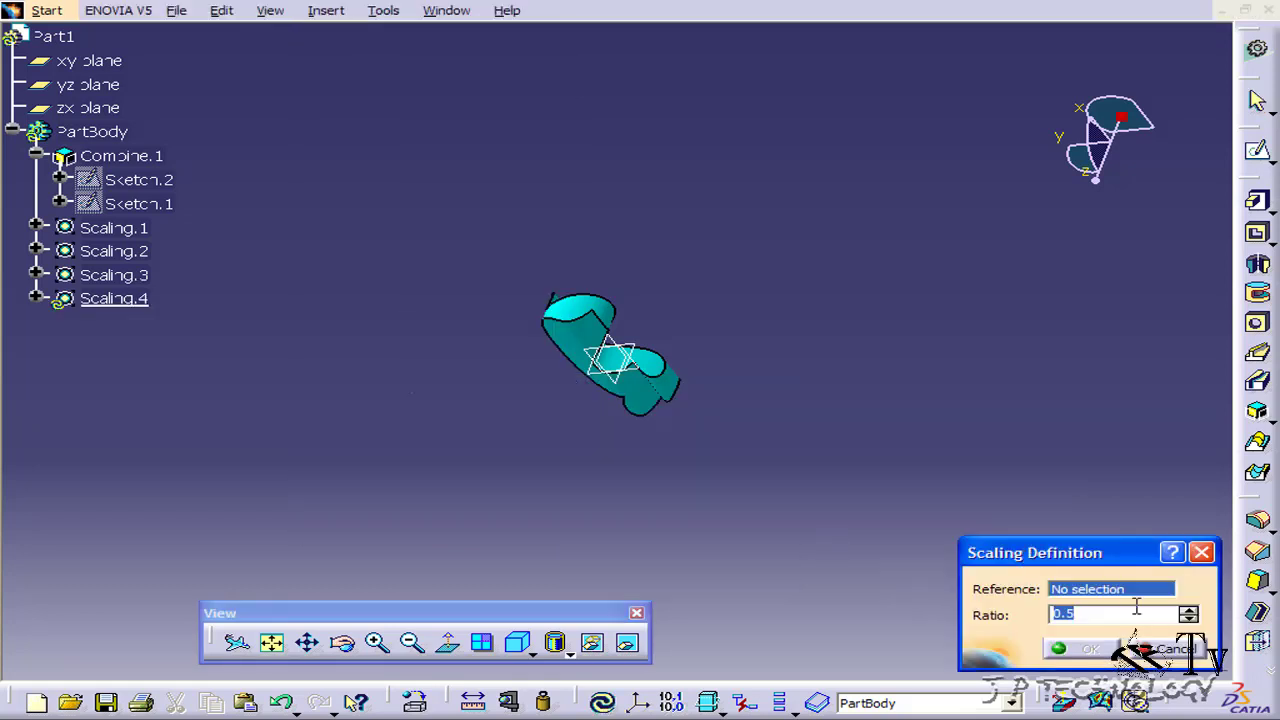
{"action": "left_click", "coordinate": [82, 60]}
{"action": "left_click", "coordinate": [98, 86]}
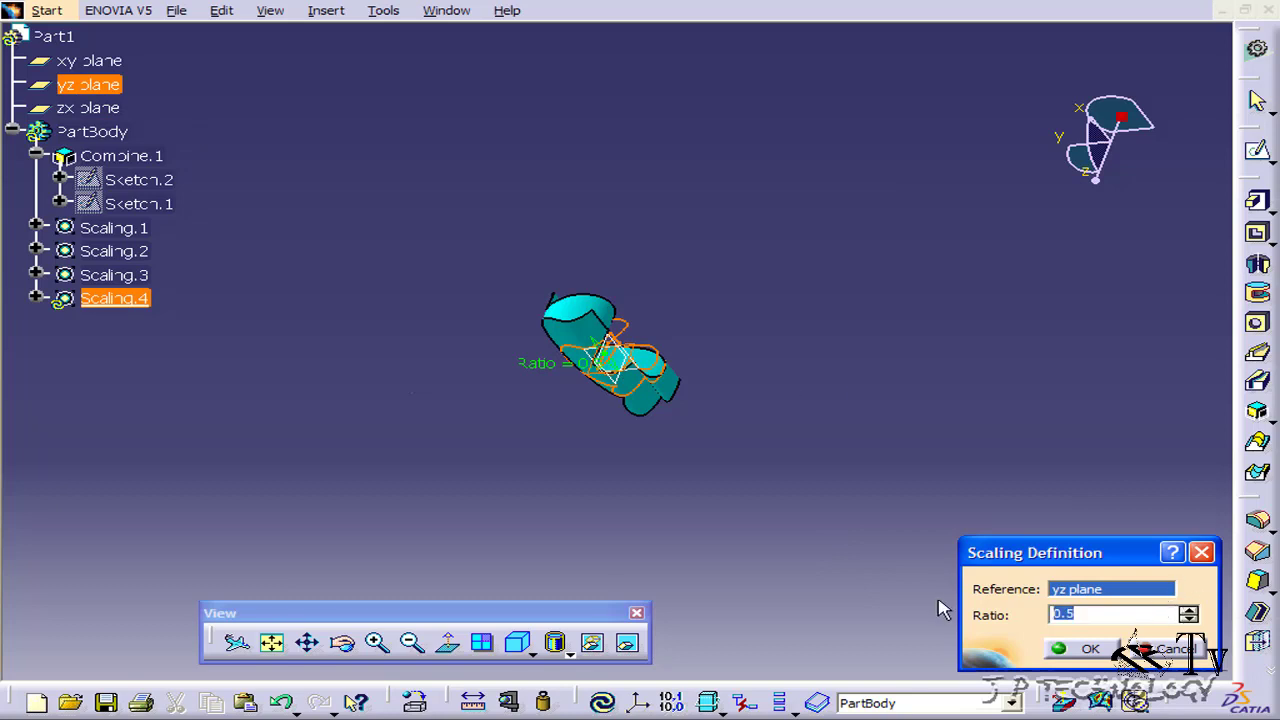
{"action": "type", "text": "2"}
{"action": "left_click", "coordinate": [1093, 649]}
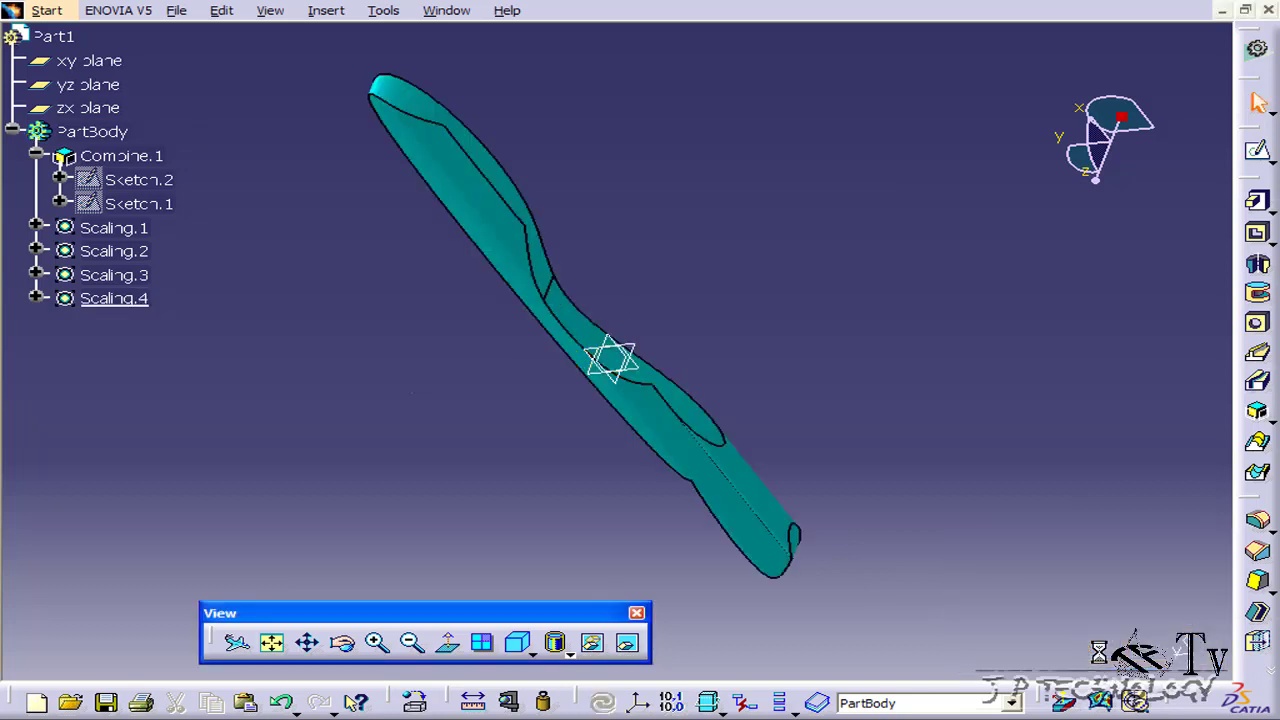
{"action": "middle_click_drag", "start_coordinate": [720, 331], "coordinate": [560, 372]}
{"action": "middle_click_drag", "start_coordinate": [754, 437], "coordinate": [580, 437]}
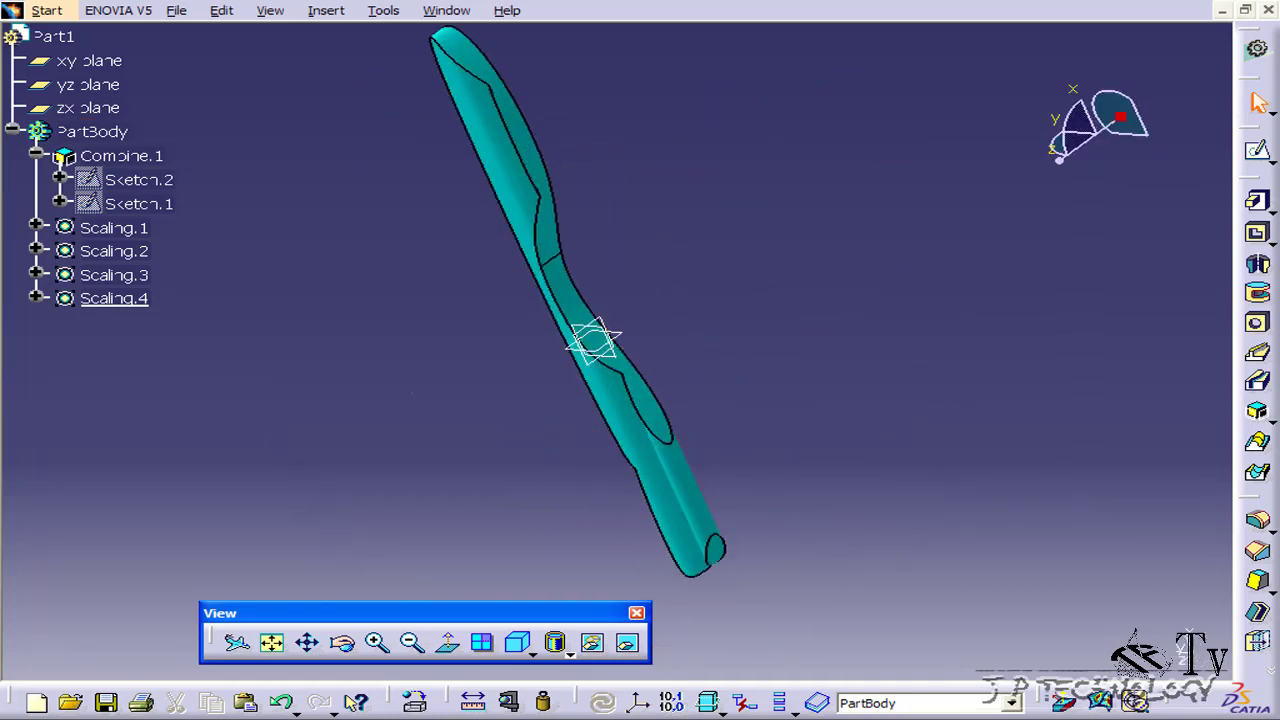
Add Scaling.5 with ratio 5 about the xy plane
{"action": "left_click", "coordinate": [330, 10]}
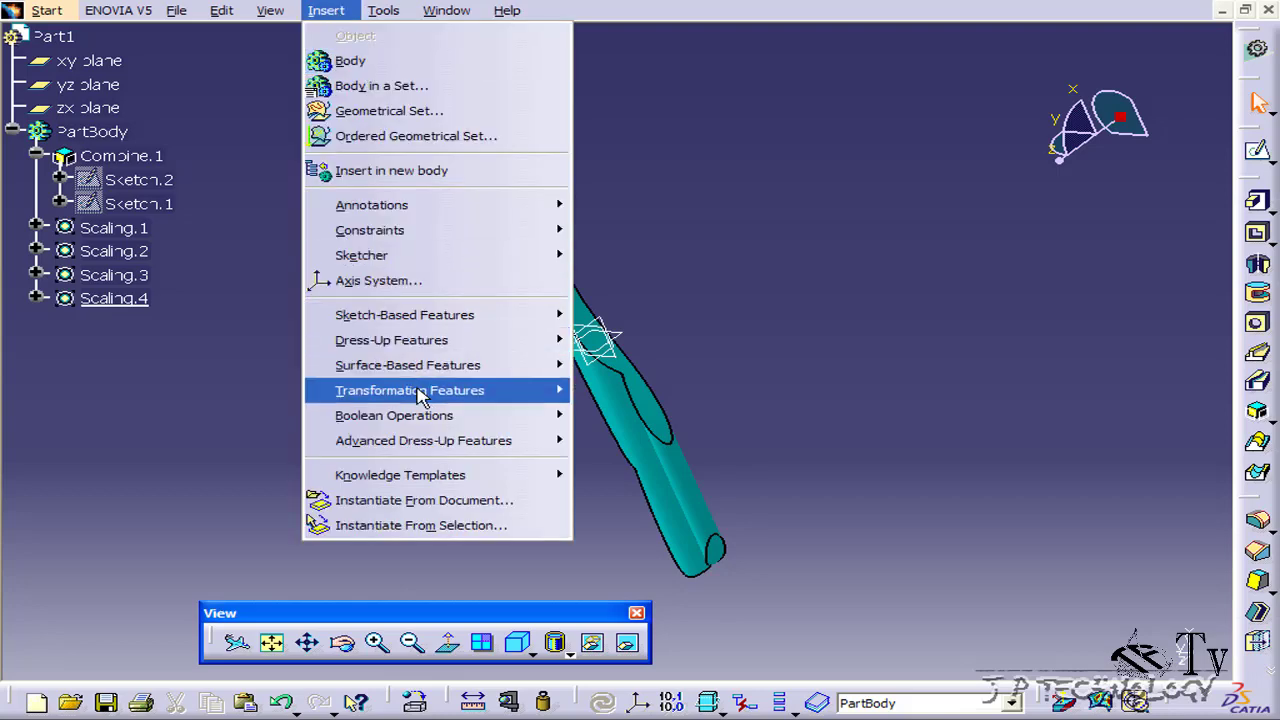
{"action": "mouse_move", "coordinate": [437, 392]}
{"action": "left_click", "coordinate": [640, 580]}
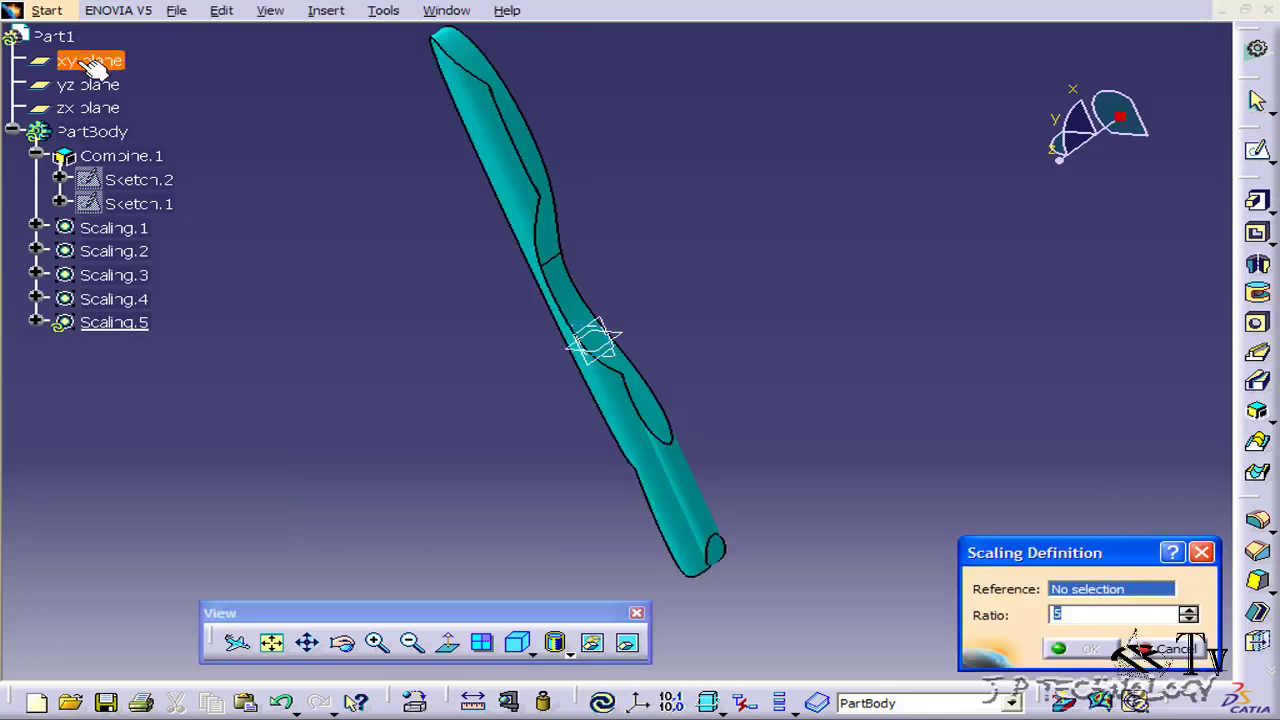
{"action": "left_click", "coordinate": [90, 62]}
{"action": "left_click", "coordinate": [1082, 648]}
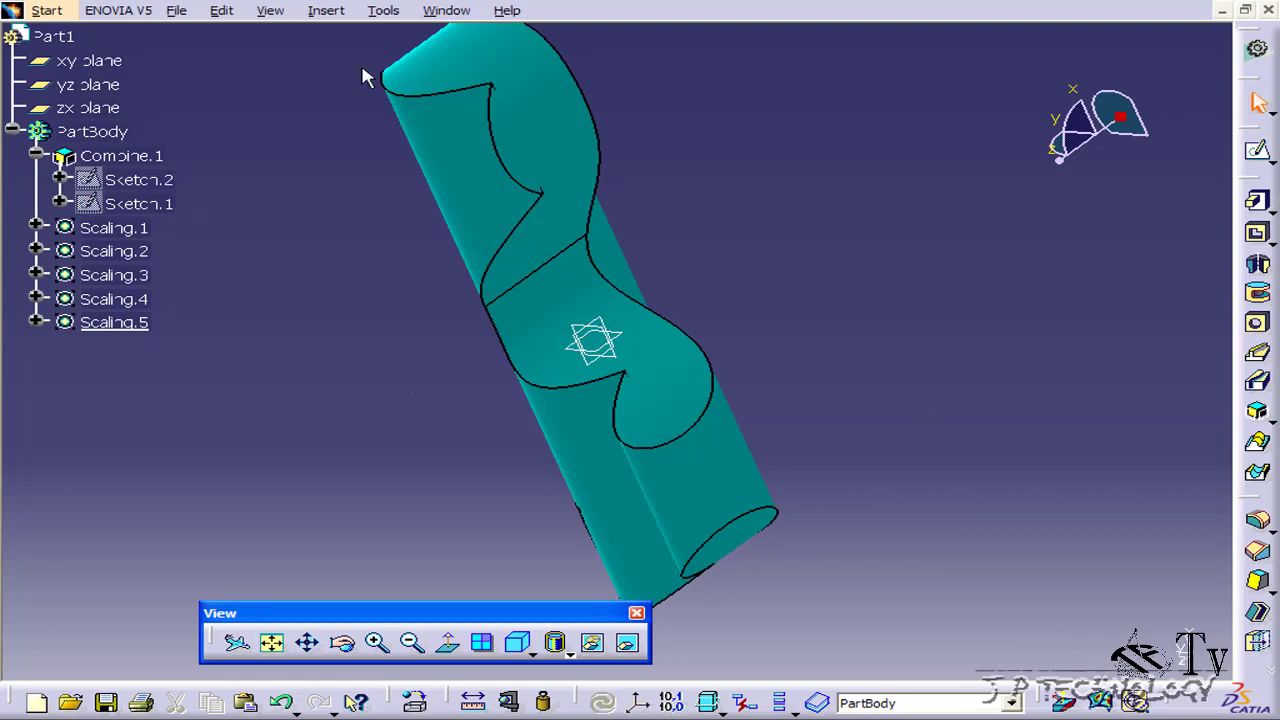
Add Scaling.6 with ratio 5 about the zx plane
{"action": "left_click", "coordinate": [326, 12]}
{"action": "mouse_move", "coordinate": [475, 396]}
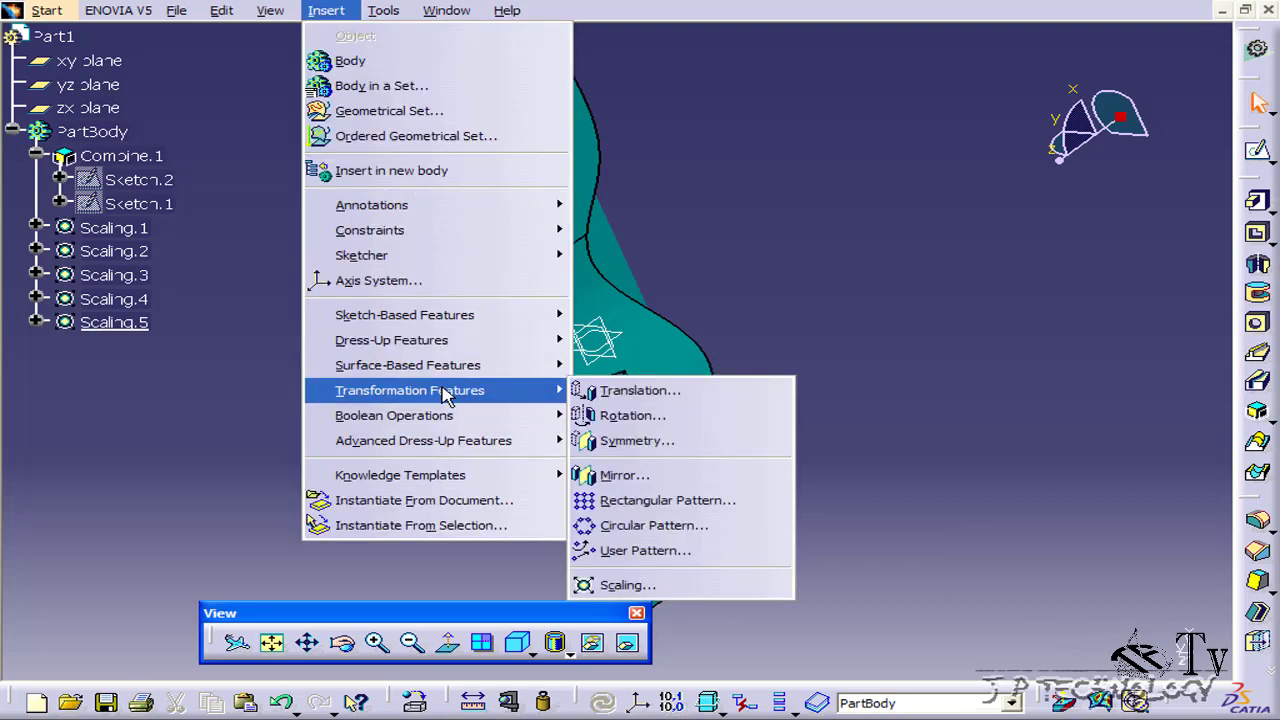
{"action": "left_click", "coordinate": [714, 588]}
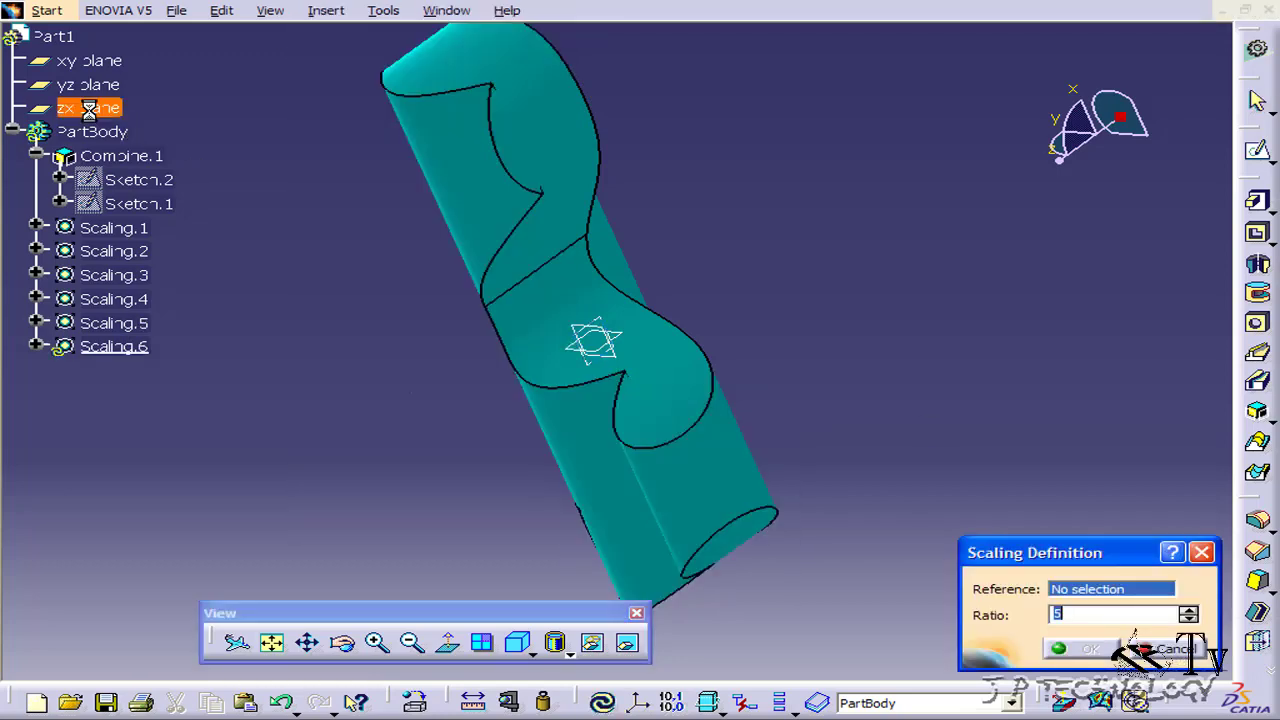
{"action": "left_click", "coordinate": [103, 113]}
{"action": "left_click", "coordinate": [1065, 650]}
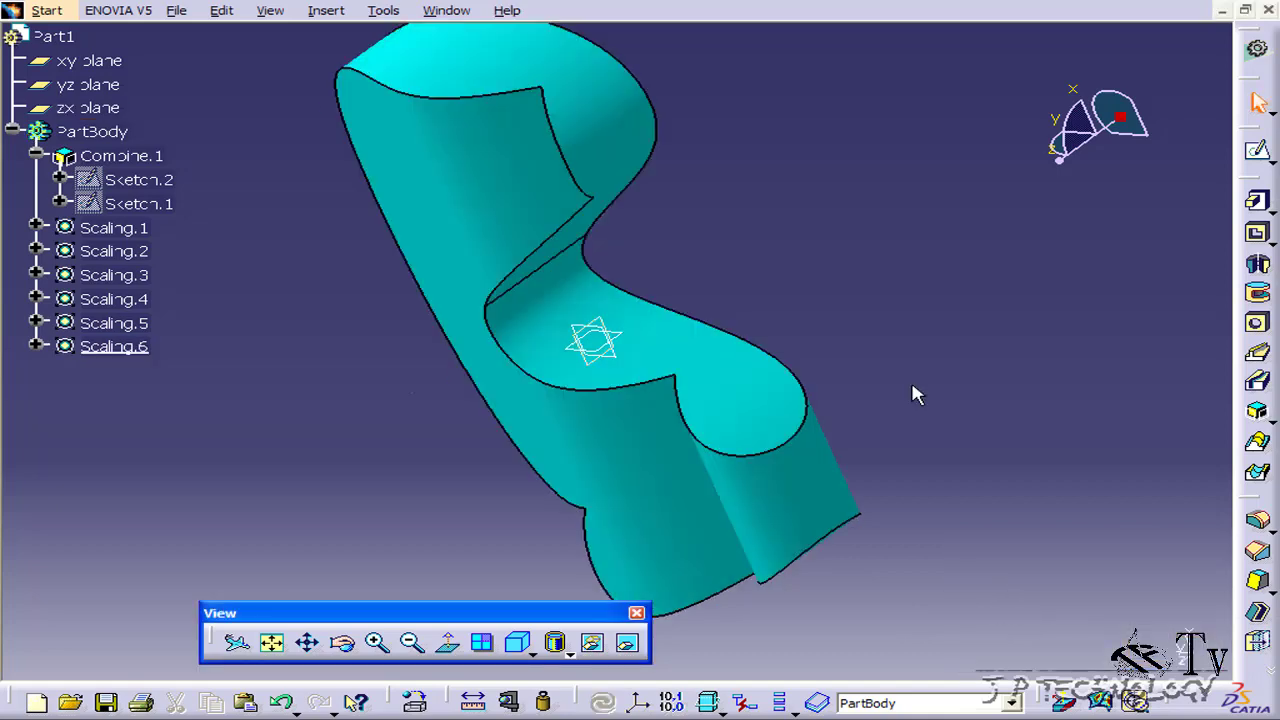
{"action": "middle_click_drag", "start_coordinate": [915, 329], "coordinate": [728, 532]}
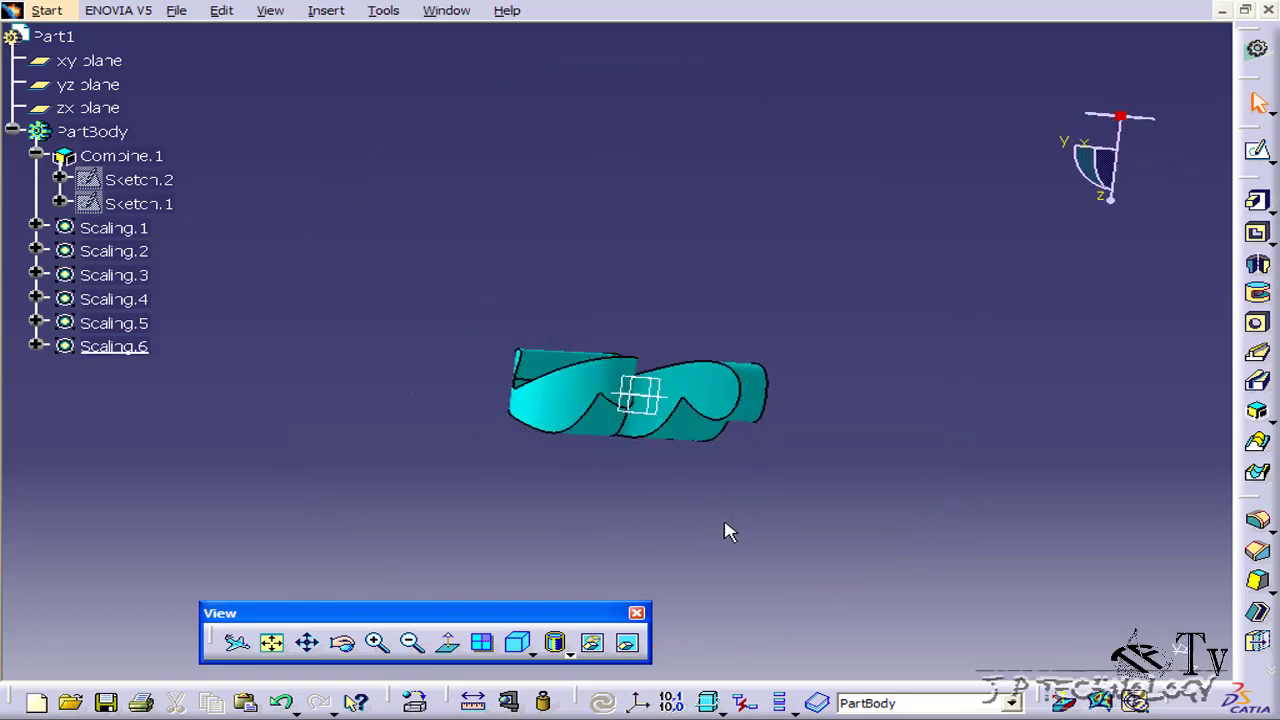